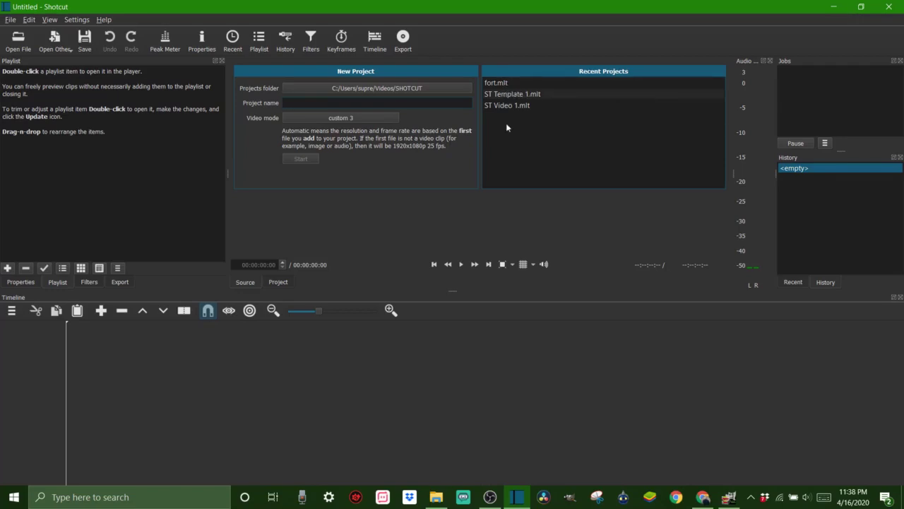
Open the recent fort.mlt project, select the V1 clip, and place the playhead near 00:00:04:16
click(497, 87)
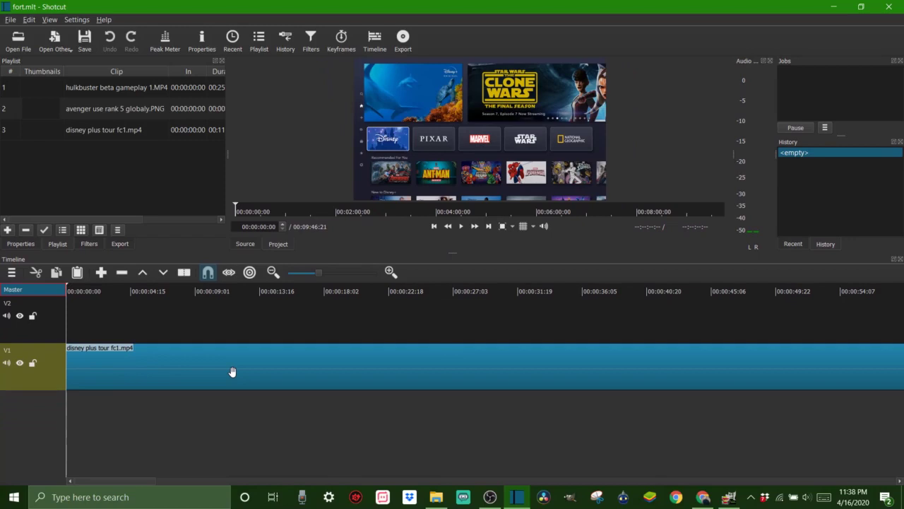
click(232, 371)
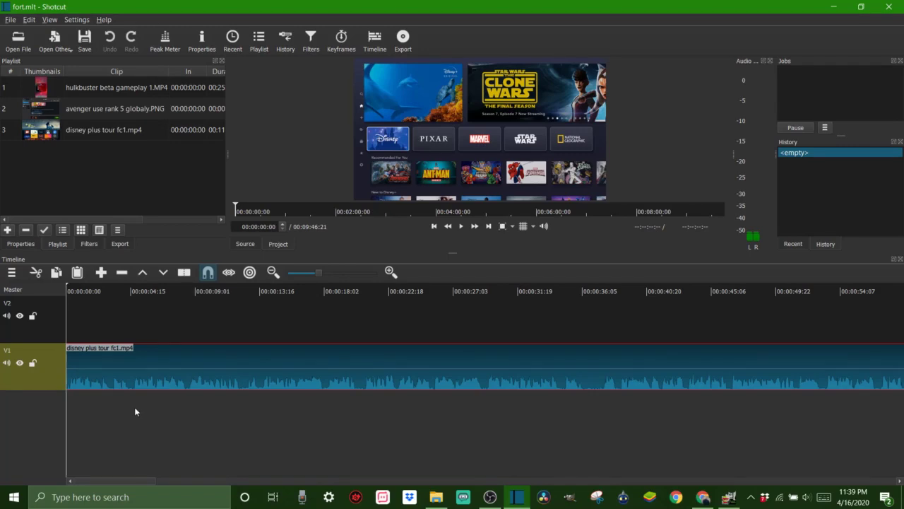
mouse_move(134, 407)
mouse_down()
mouse_move(314, 438)
mouse_move(128, 421)
mouse_move(135, 423)
mouse_move(122, 399)
mouse_move(137, 398)
mouse_move(131, 391)
mouse_up()
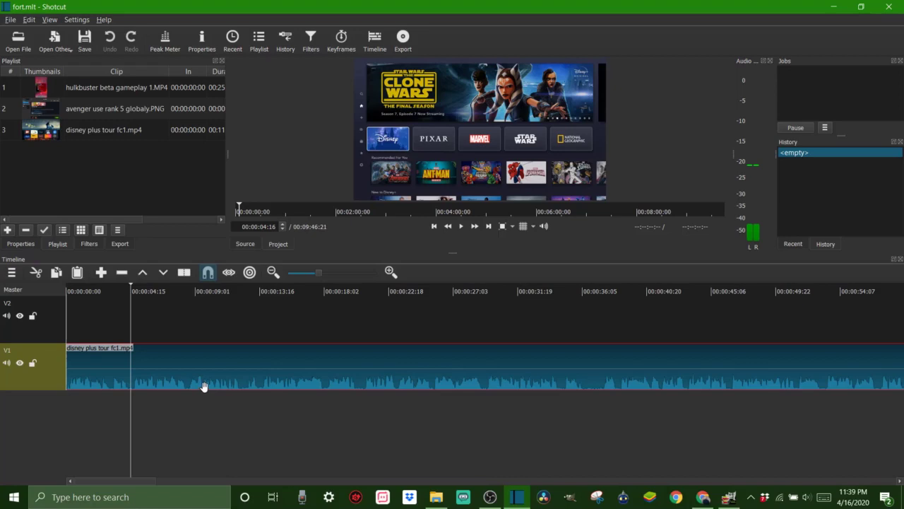
Split the clip at 00:00:04:16 and cut the second piece from the track
key(s)
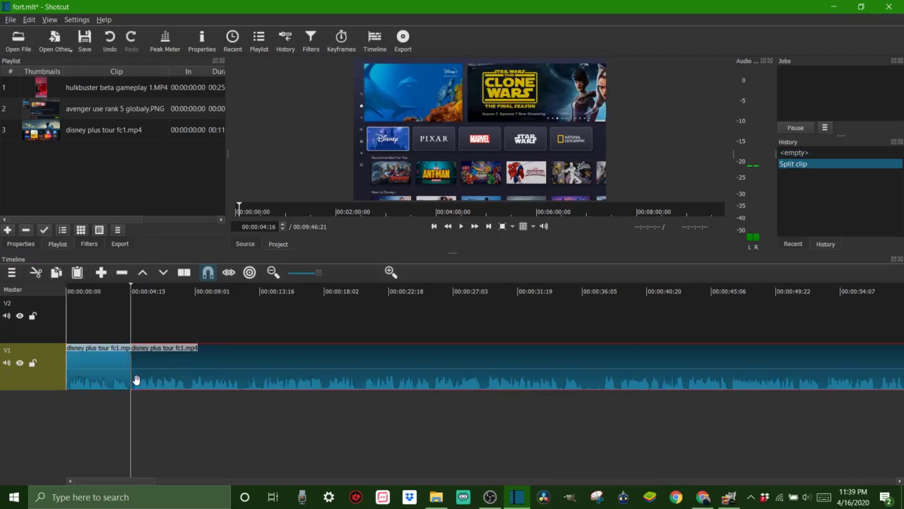
drag(131, 403, 156, 405)
key(x)
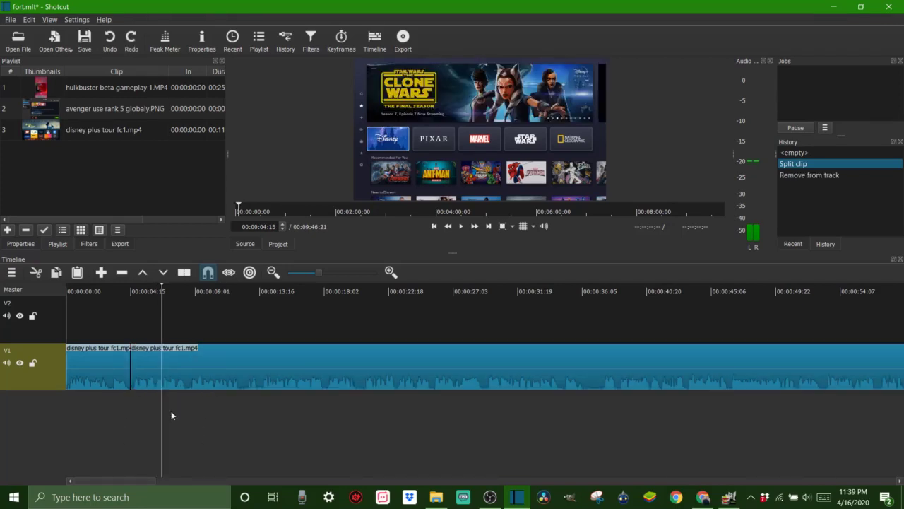
Split the clip again at about 00:00:12:12 with Split At Playhead
drag(246, 424, 242, 420)
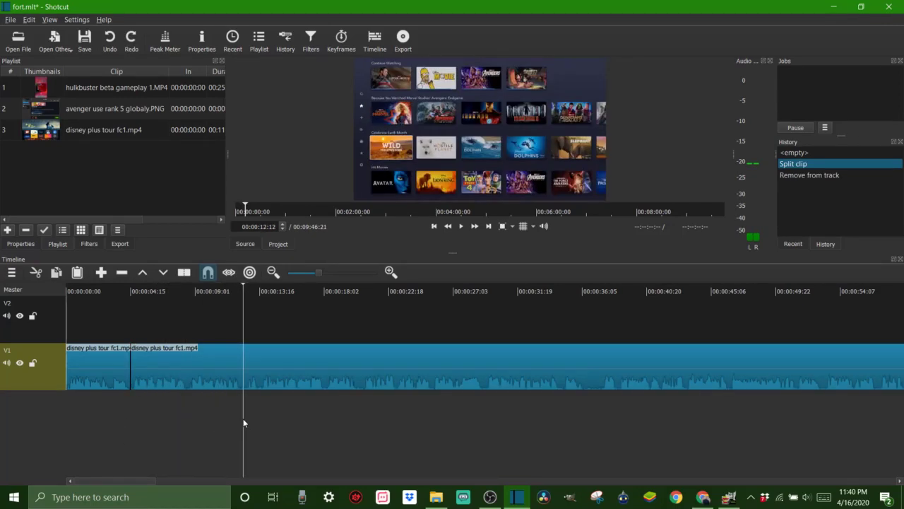
click(178, 302)
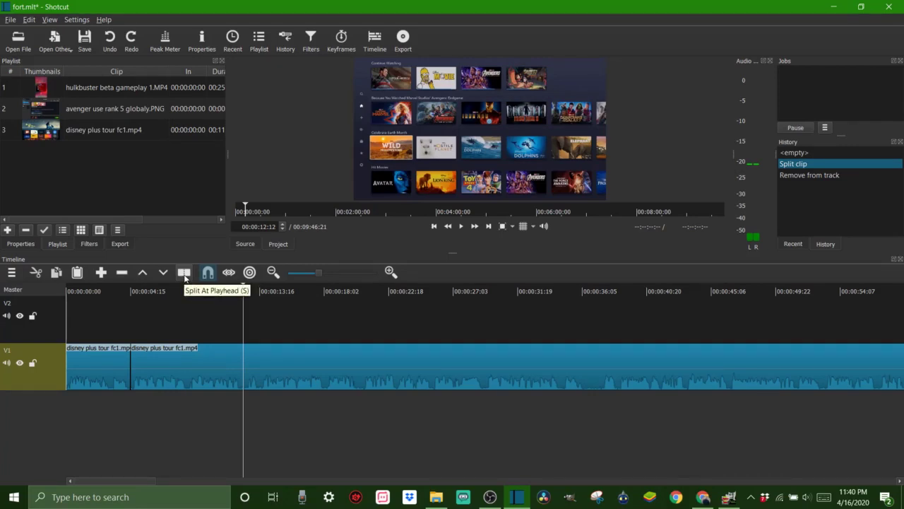
click(185, 273)
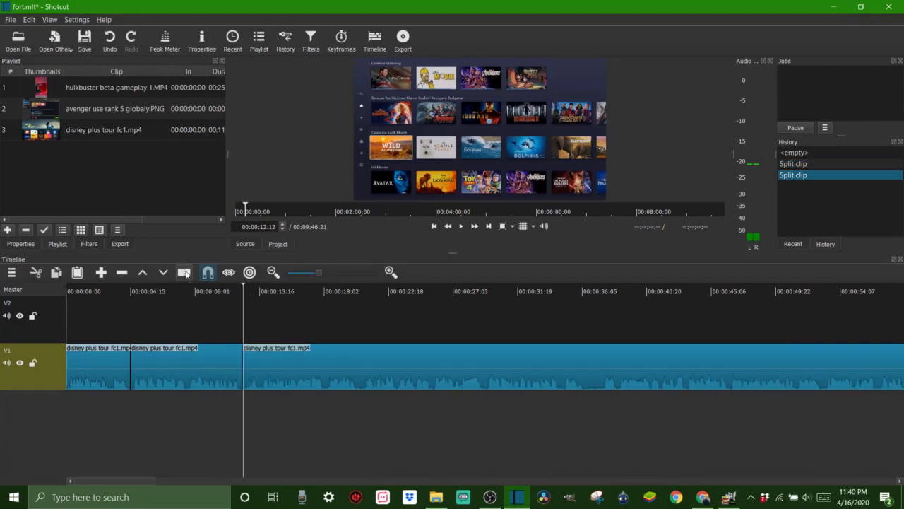
key(space)
key(space)
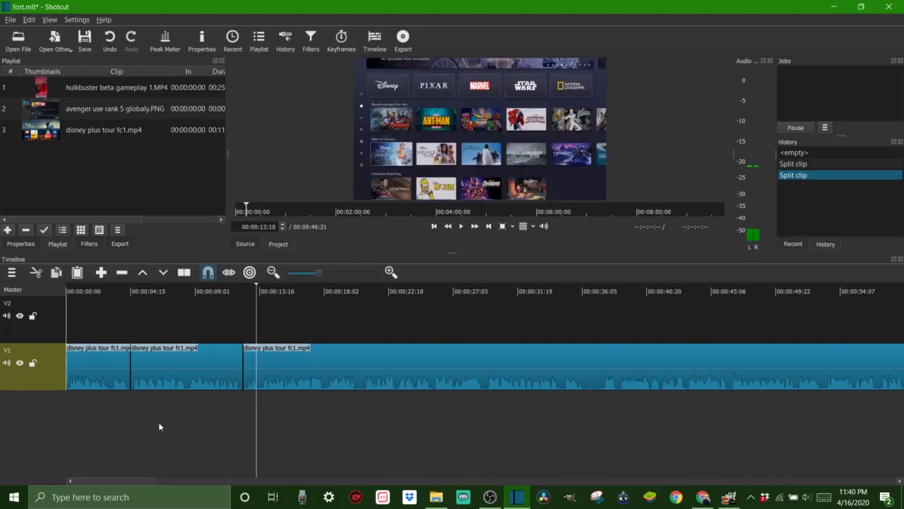
drag(186, 424, 390, 438)
Split at about 8 seconds, fade the fourth piece in and out, and select the third piece
key(s)
key(s)
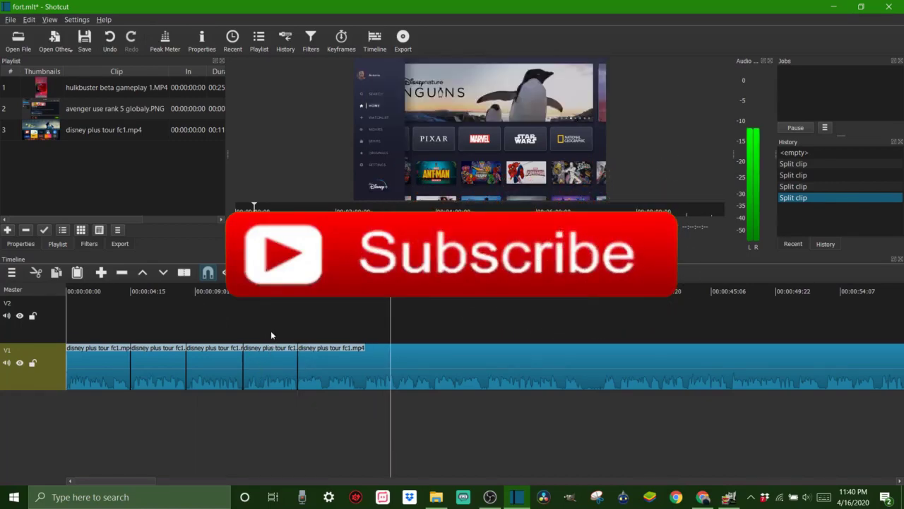
mouse_move(271, 363)
mouse_down()
mouse_move(270, 319)
mouse_move(269, 345)
mouse_move(337, 304)
mouse_move(280, 313)
mouse_move(269, 374)
mouse_up()
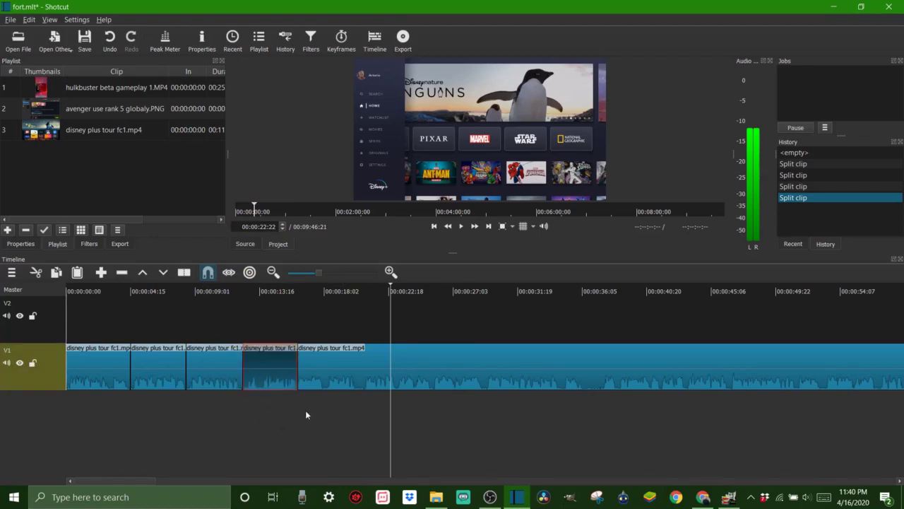
mouse_move(299, 344)
mouse_down()
mouse_move(315, 361)
mouse_move(276, 354)
mouse_move(294, 353)
mouse_up()
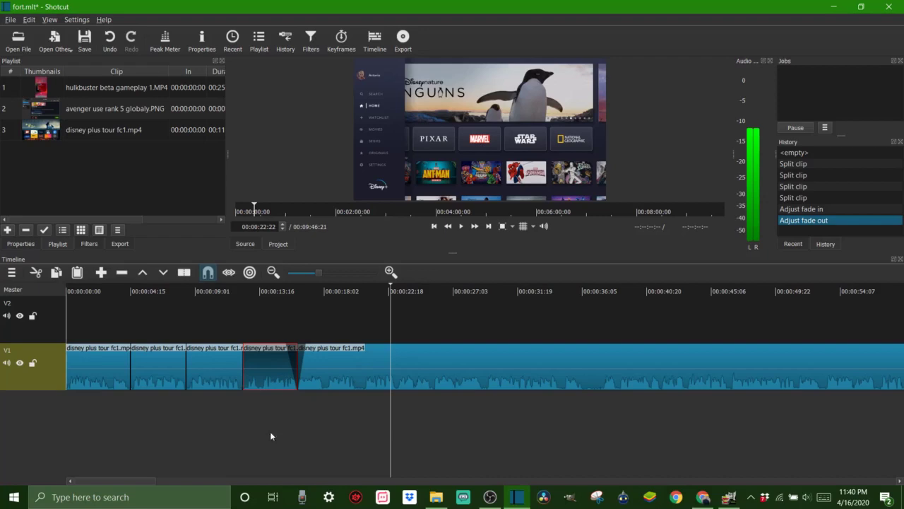
click(216, 362)
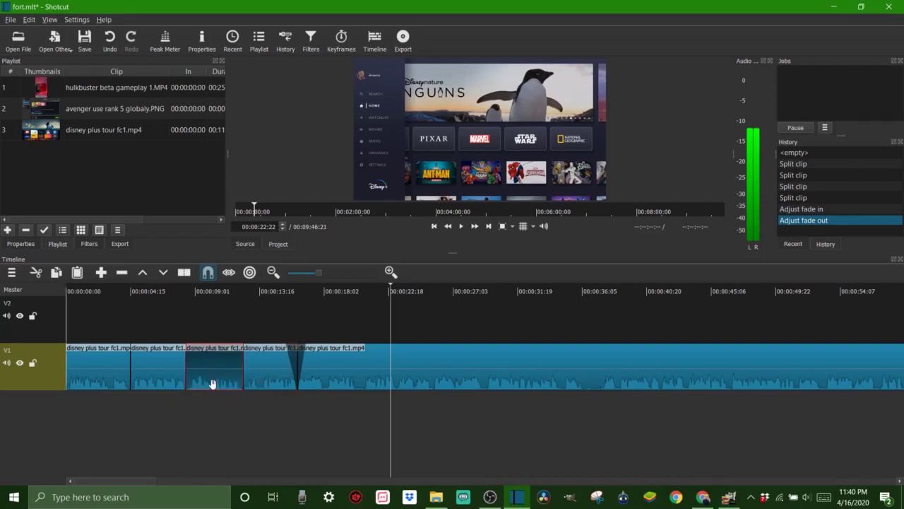
click(205, 424)
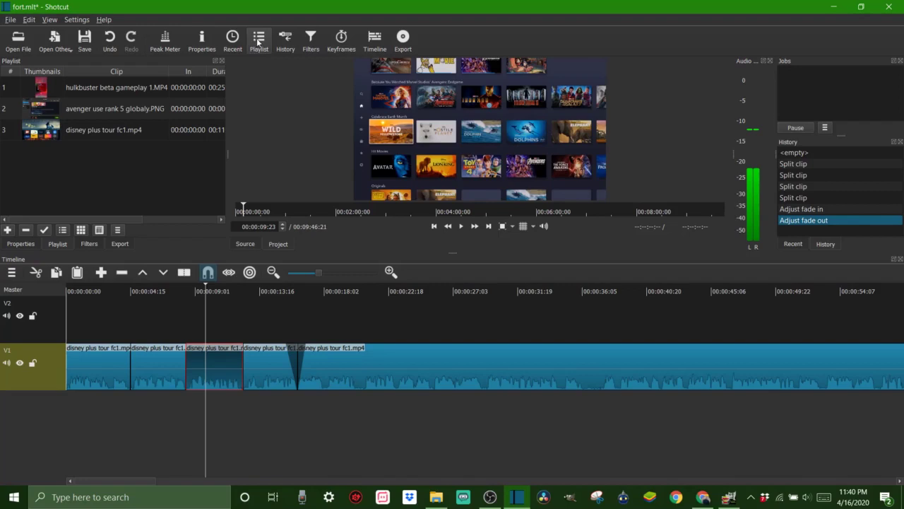
Add a Text filter to the third piece, replacing #timecode# with 'test'
click(311, 44)
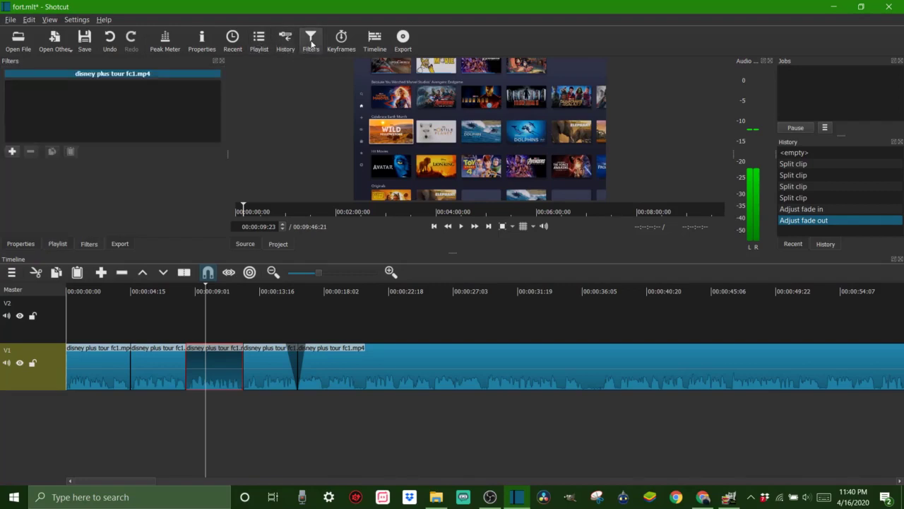
click(12, 152)
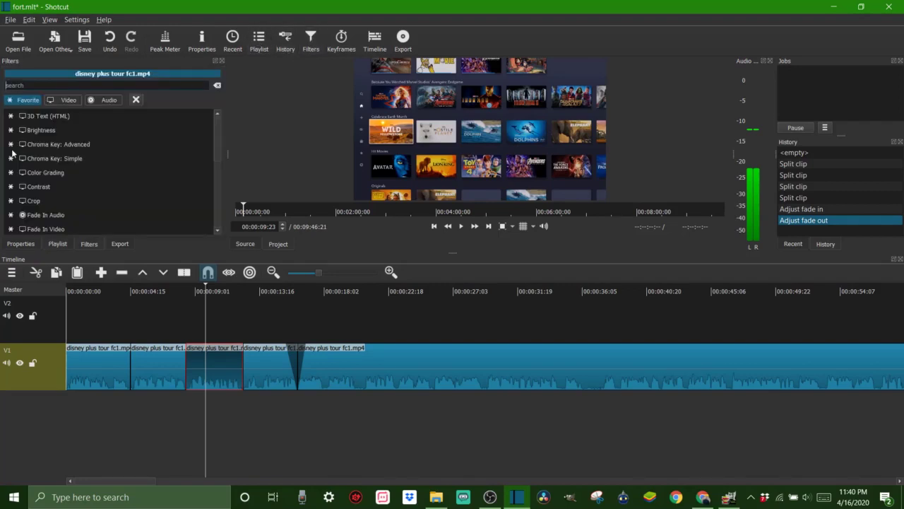
scroll(85, 135, down, 2)
scroll(85, 136, down, 2)
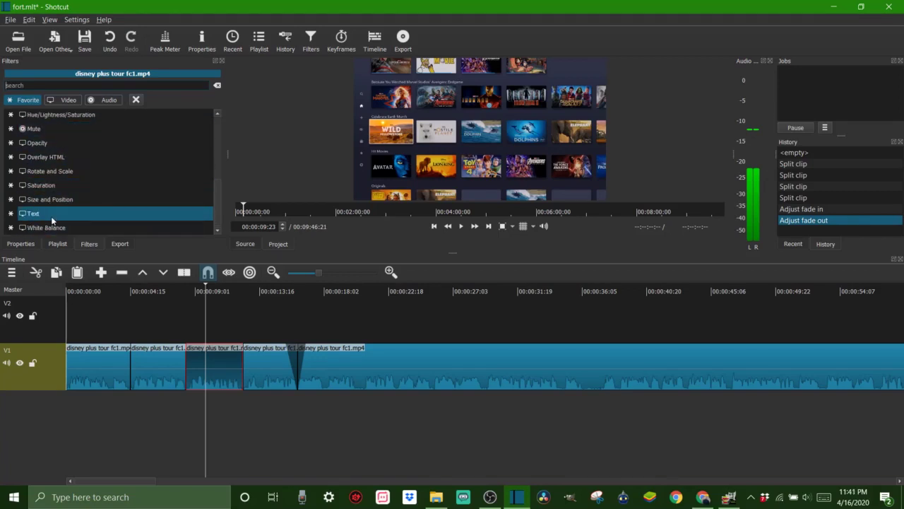
key(Return)
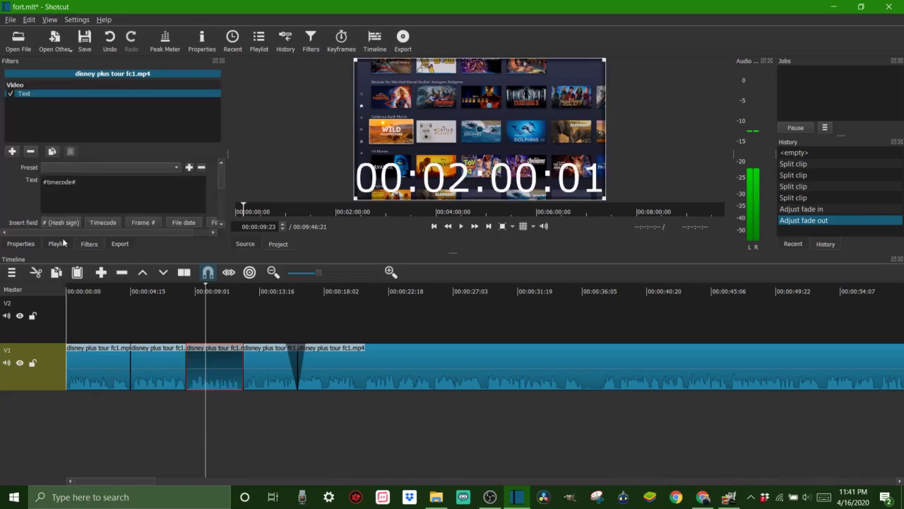
key(ctrl+a)
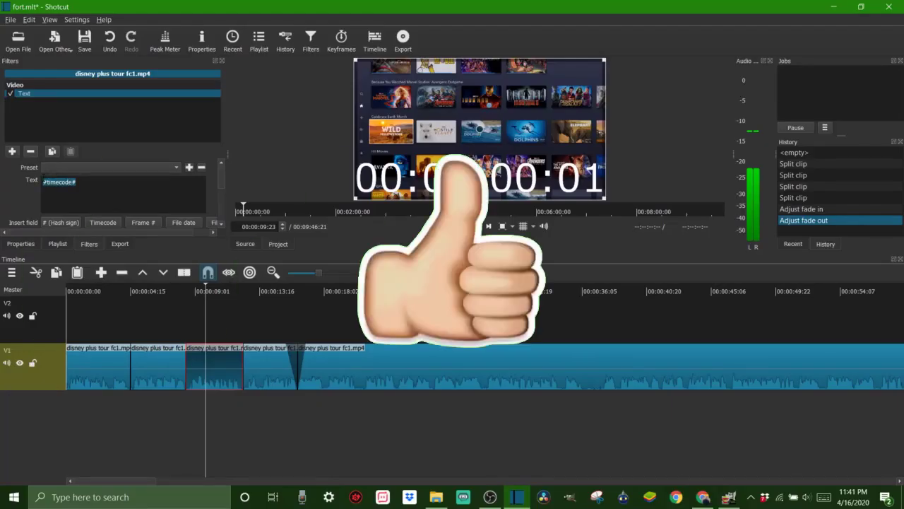
text(test)
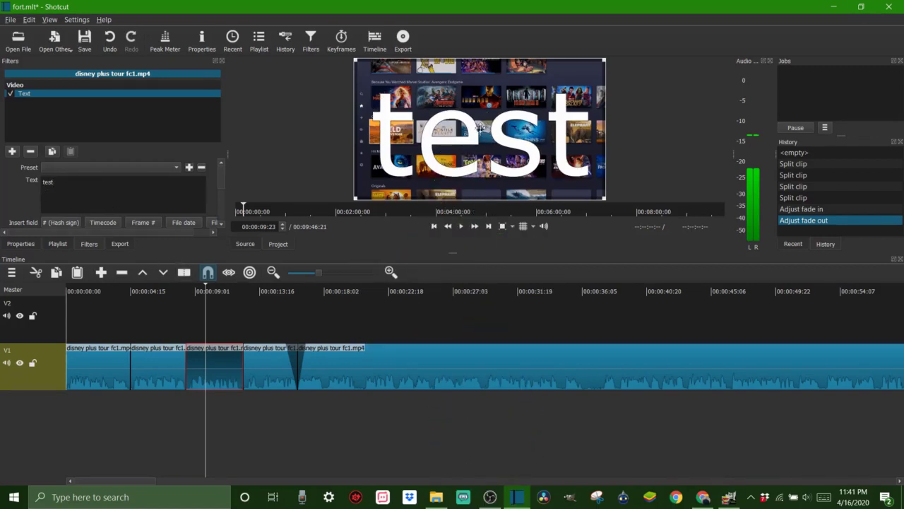
Raise the 'test' caption slightly and overlap the third piece onto the second as a transition
drag(478, 125, 481, 115)
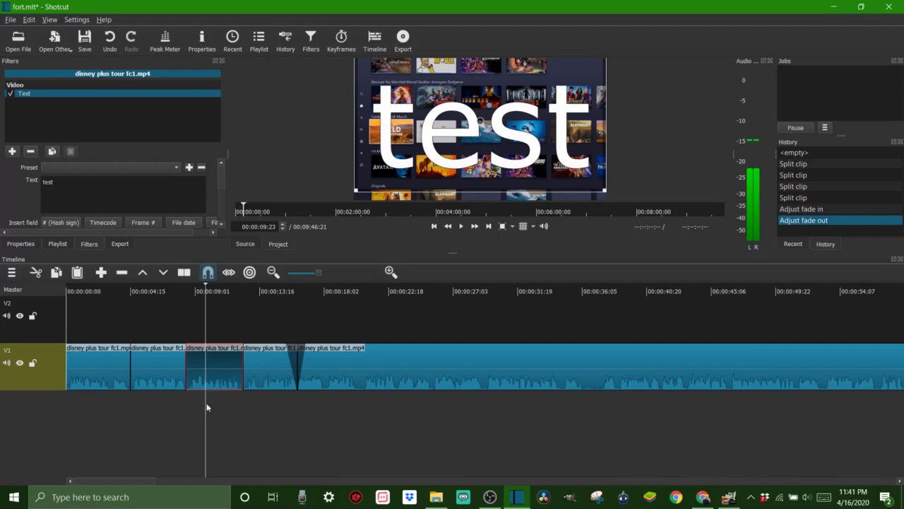
drag(195, 410, 242, 415)
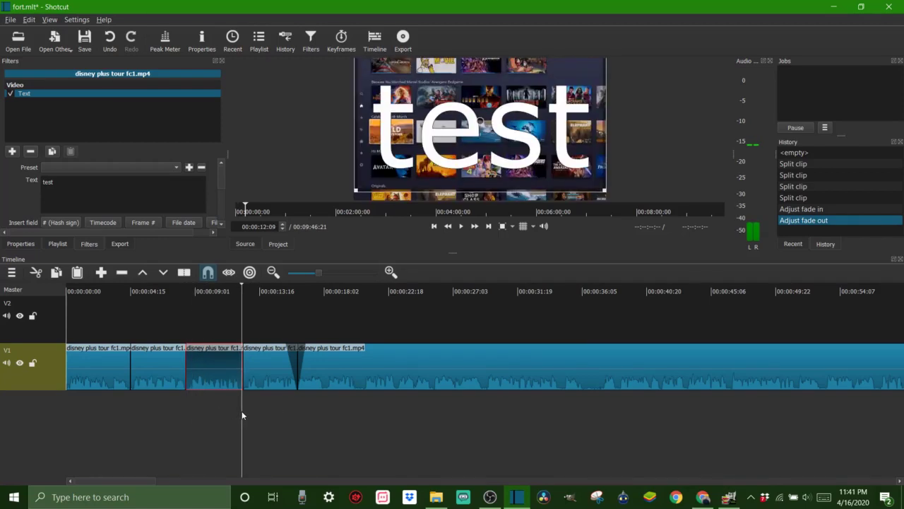
drag(238, 379, 214, 371)
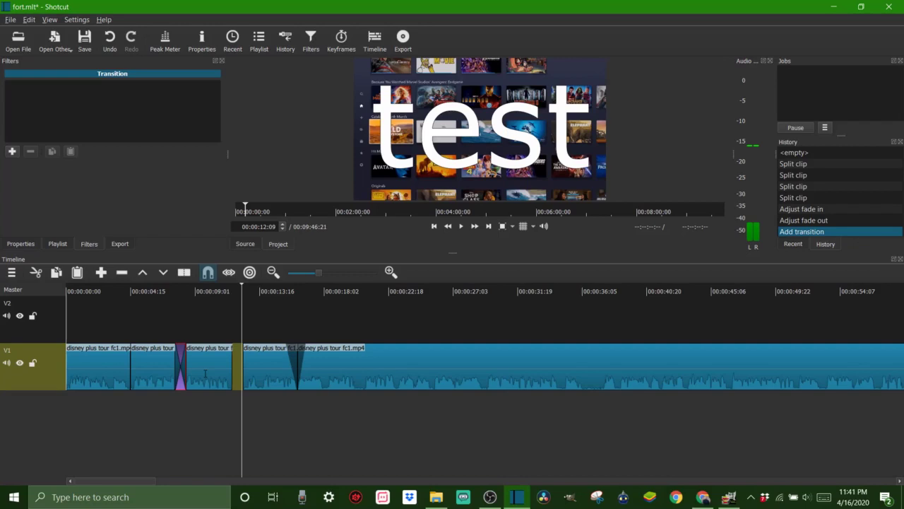
Undo the added transition and play back the edited section to check it
key(ctrl+z)
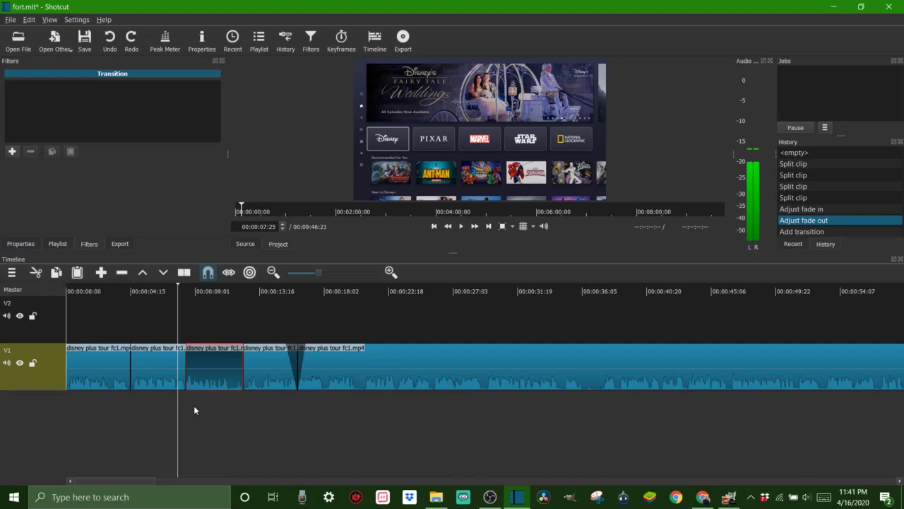
key(space)
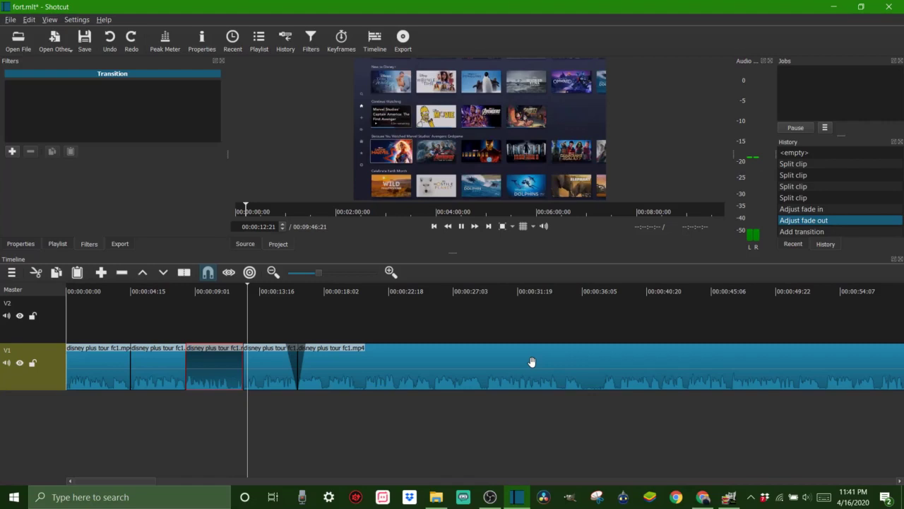
key(space)
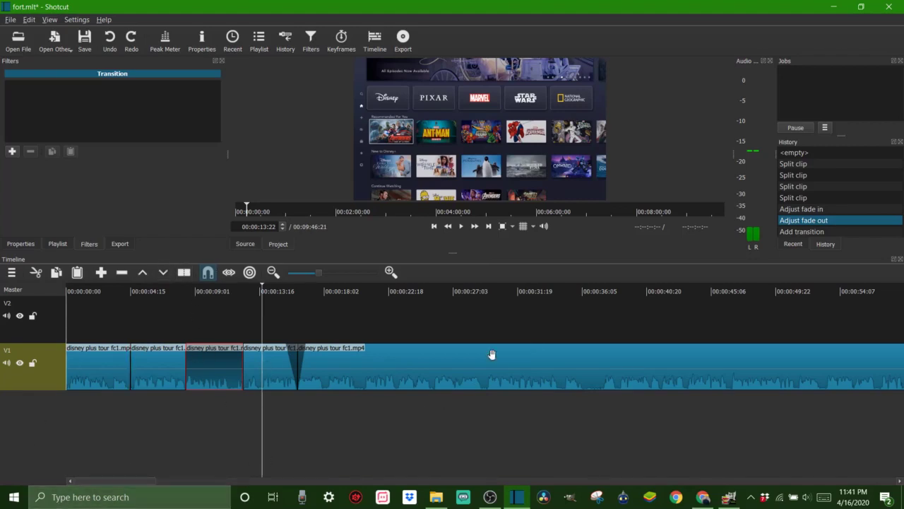
Split the remaining clip at about 19 seconds and again at 00:00:23:10
click(338, 415)
key(s)
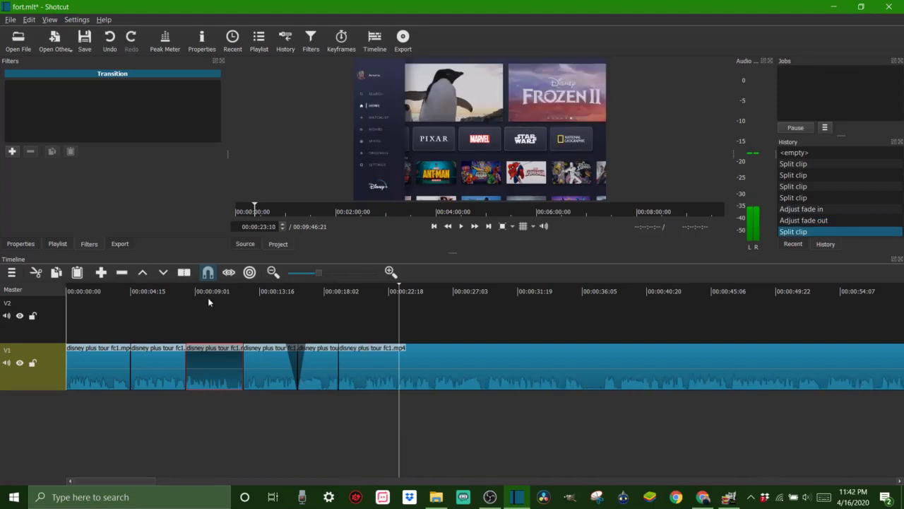
click(184, 272)
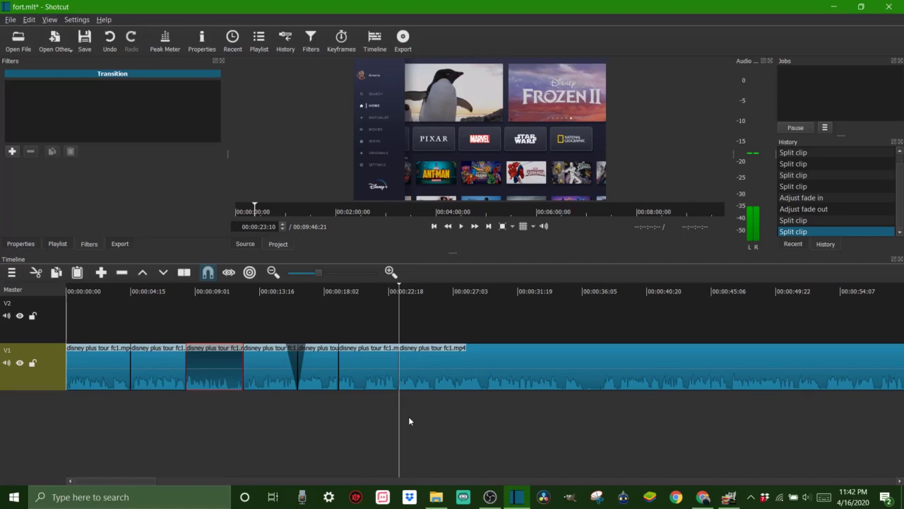
drag(409, 421, 469, 414)
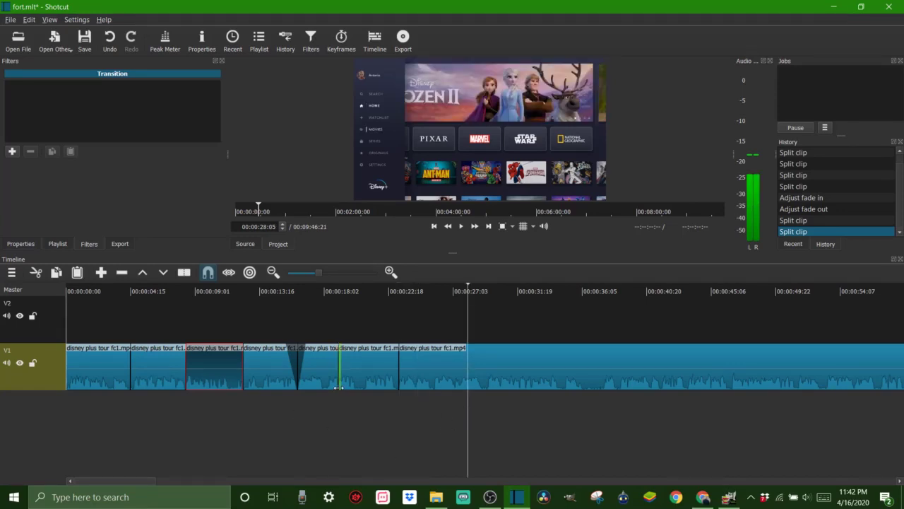